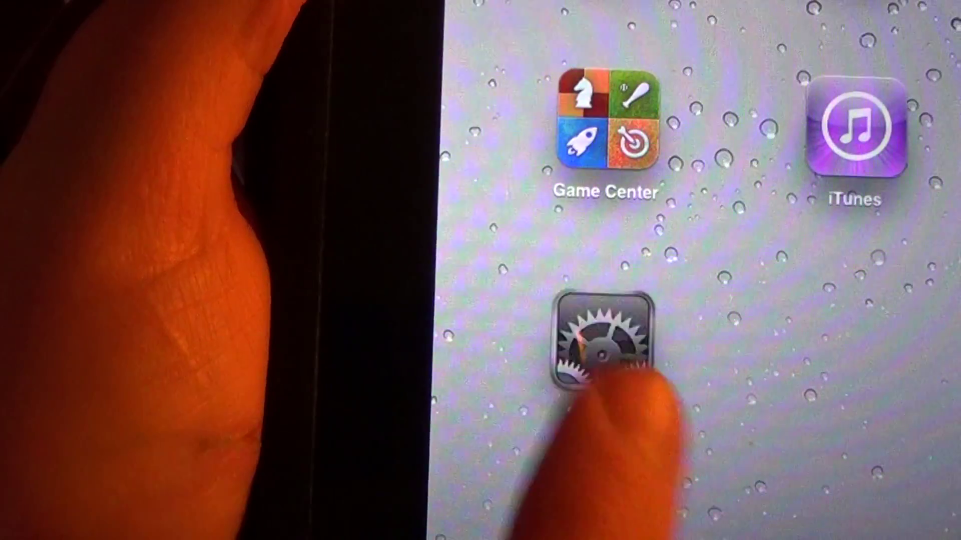
Open Settings and look at Location Services and Brightness & Wallpaper before returning to General
{"action": "left_click", "coordinate": [604, 342]}
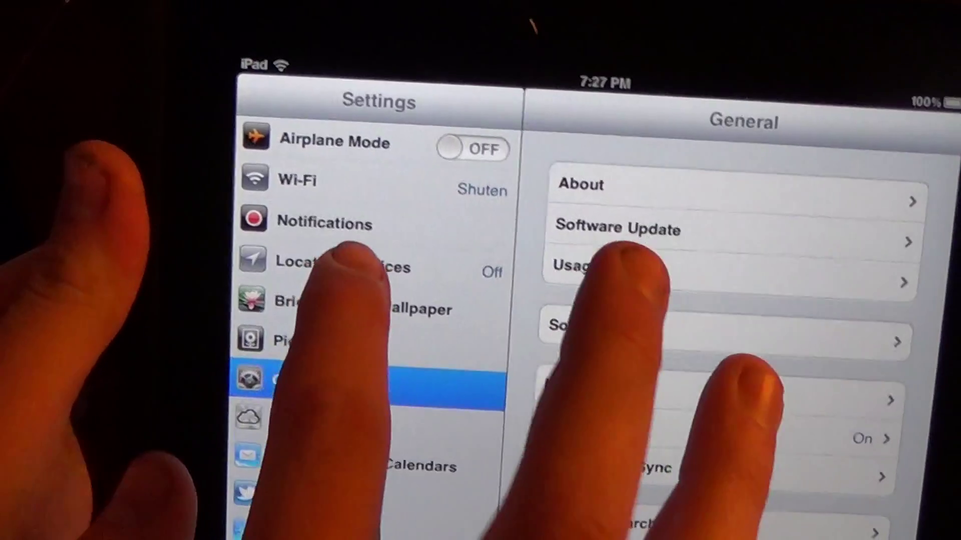
{"action": "left_click", "coordinate": [346, 263]}
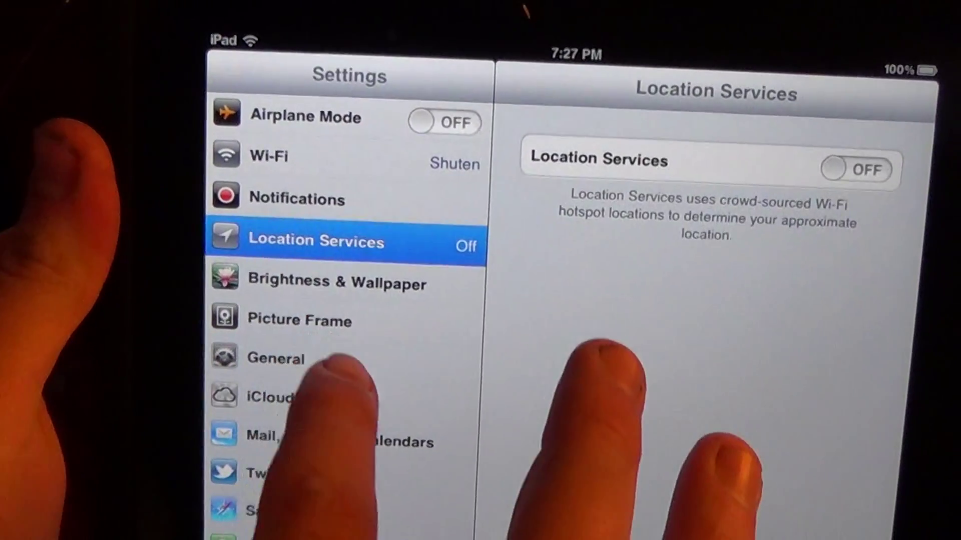
{"action": "left_click", "coordinate": [361, 304]}
{"action": "left_click", "coordinate": [338, 387]}
Browse the Safari, Messages and Notes settings, then return to General
{"action": "left_click", "coordinate": [221, 467]}
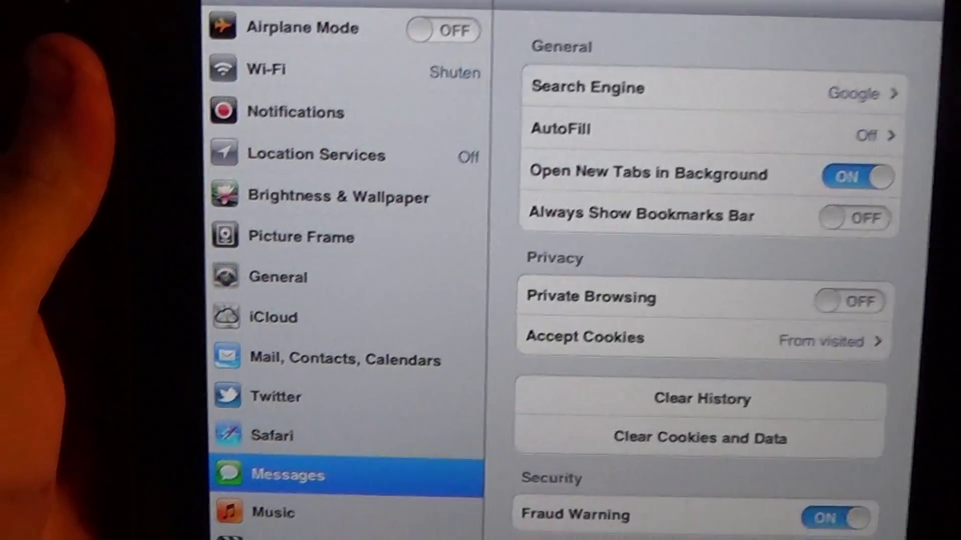
{"action": "left_click", "coordinate": [225, 505]}
{"action": "left_click", "coordinate": [226, 534]}
{"action": "left_click", "coordinate": [323, 309]}
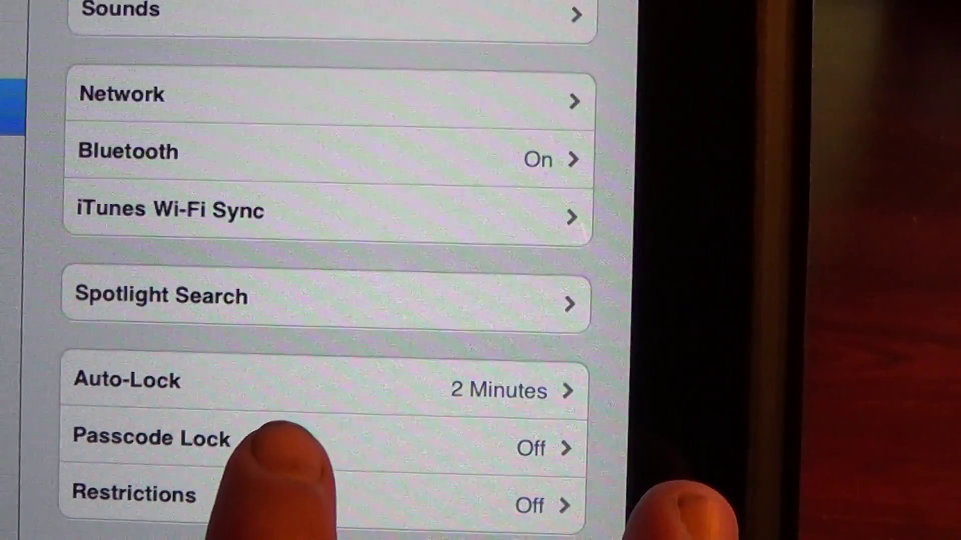
Open Passcode Lock from General and begin turning the passcode on
{"action": "left_click", "coordinate": [300, 431]}
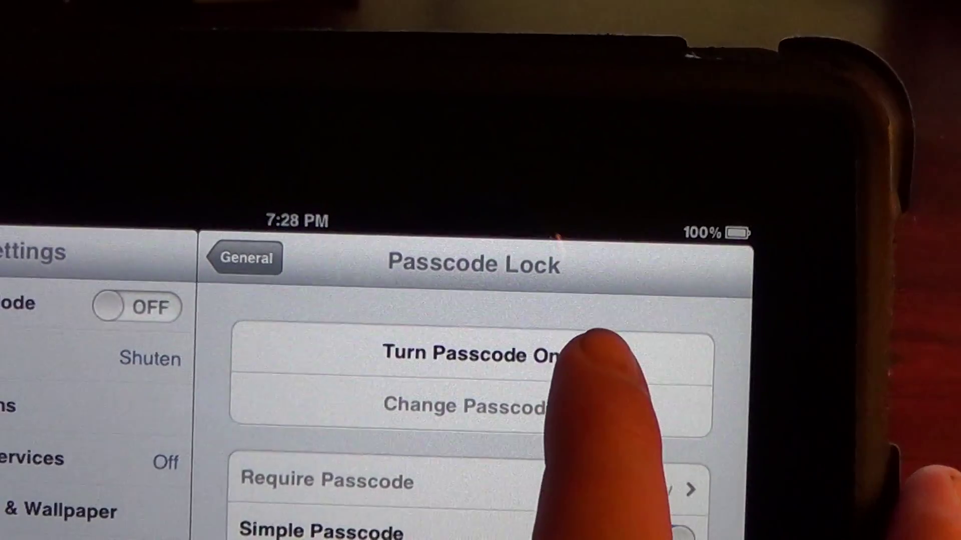
{"action": "left_click", "coordinate": [443, 259]}
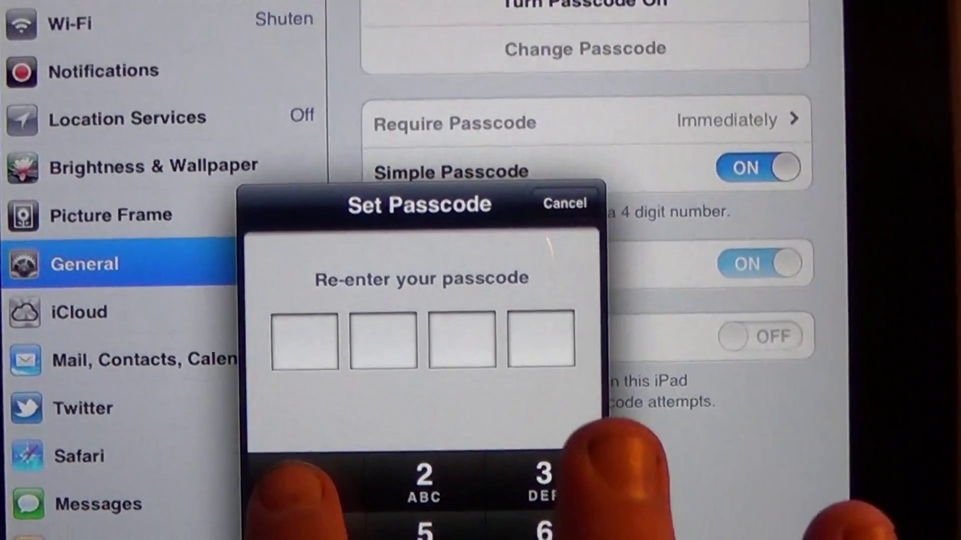
Enter and confirm a 4-digit code so Passcode Lock turns on
{"action": "left_click", "coordinate": [424, 480]}
{"action": "left_click", "coordinate": [544, 480]}
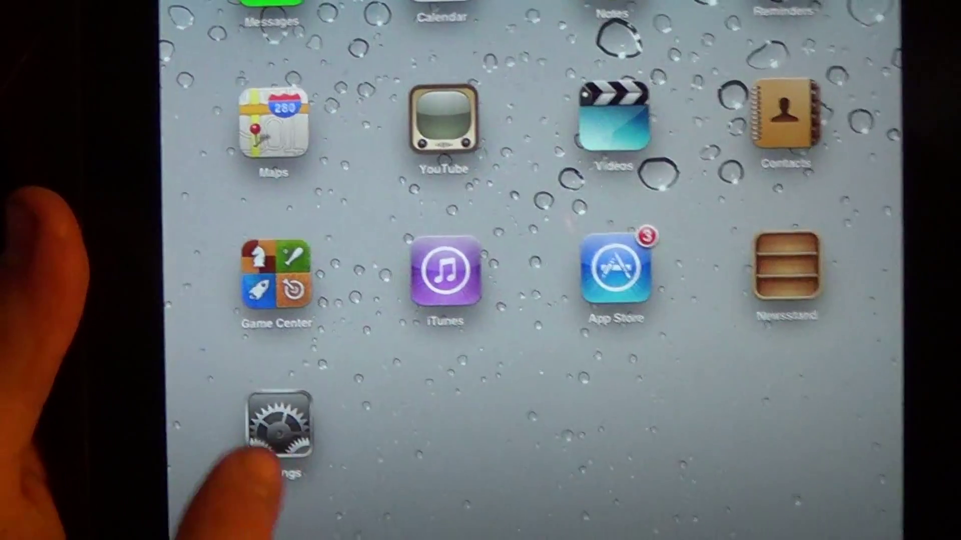
Return to Settings and open Passcode Lock, supplying the current passcode
{"action": "left_click", "coordinate": [137, 327]}
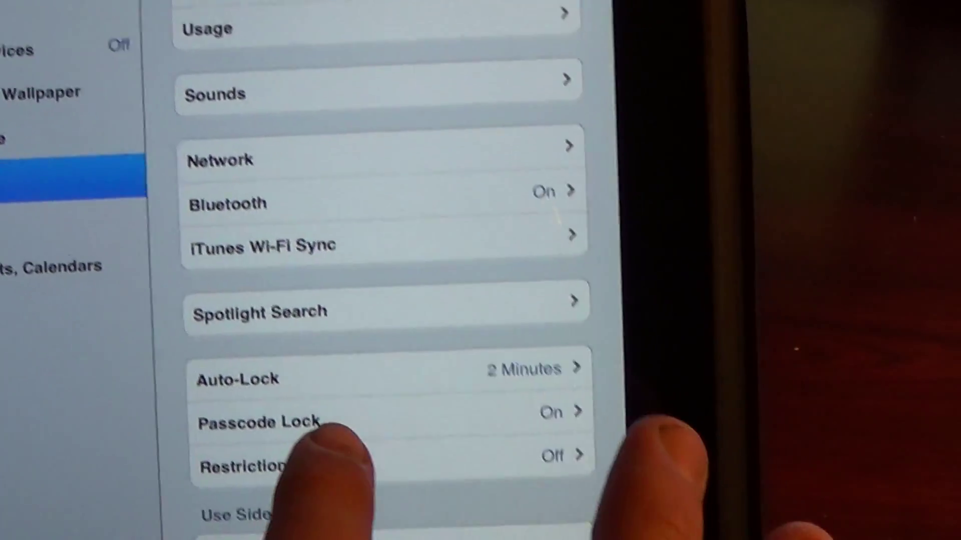
{"action": "left_click", "coordinate": [259, 423]}
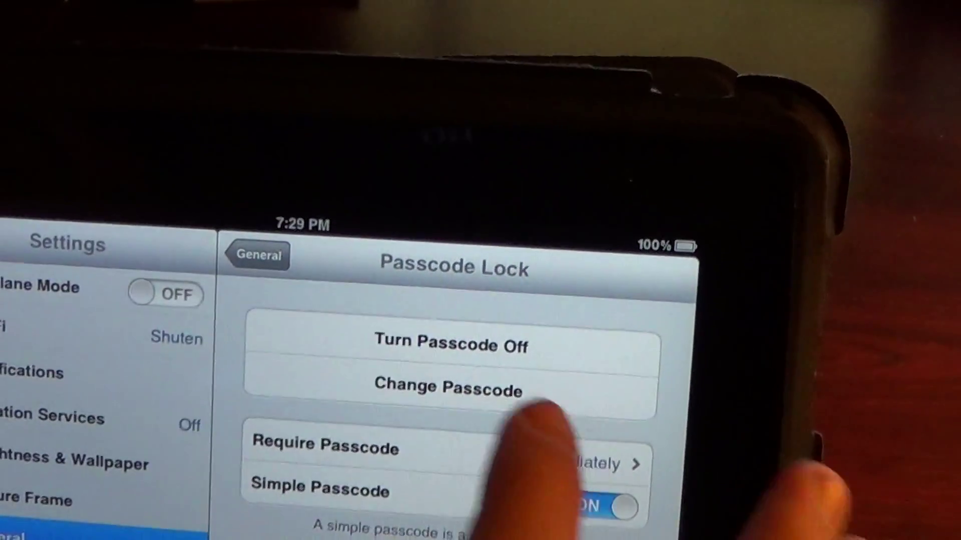
Use Change Passcode: enter the old code, then a new 4-digit code twice
{"action": "left_click", "coordinate": [466, 387]}
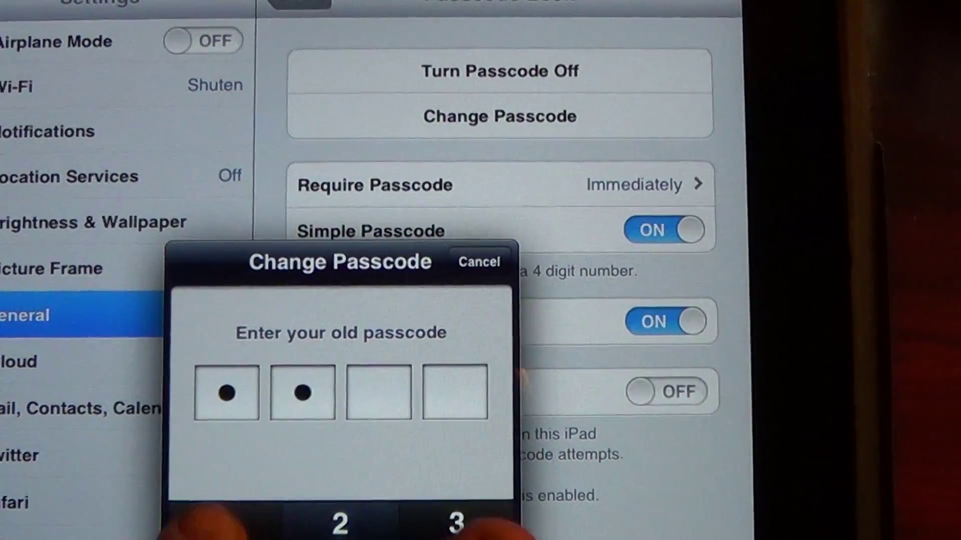
{"action": "left_click", "coordinate": [456, 523]}
{"action": "left_click", "coordinate": [211, 526]}
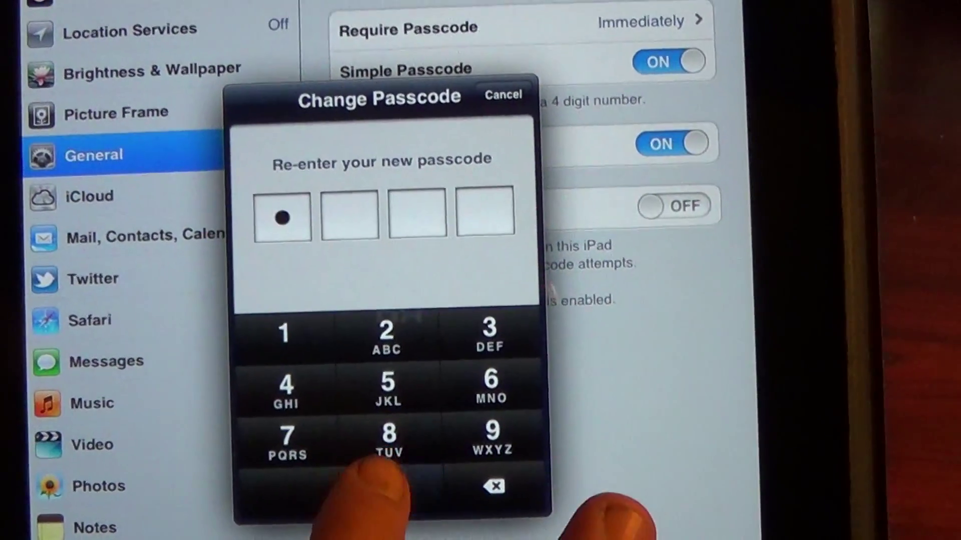
{"action": "left_click", "coordinate": [383, 488]}
{"action": "left_click", "coordinate": [383, 488]}
{"action": "left_click", "coordinate": [383, 488]}
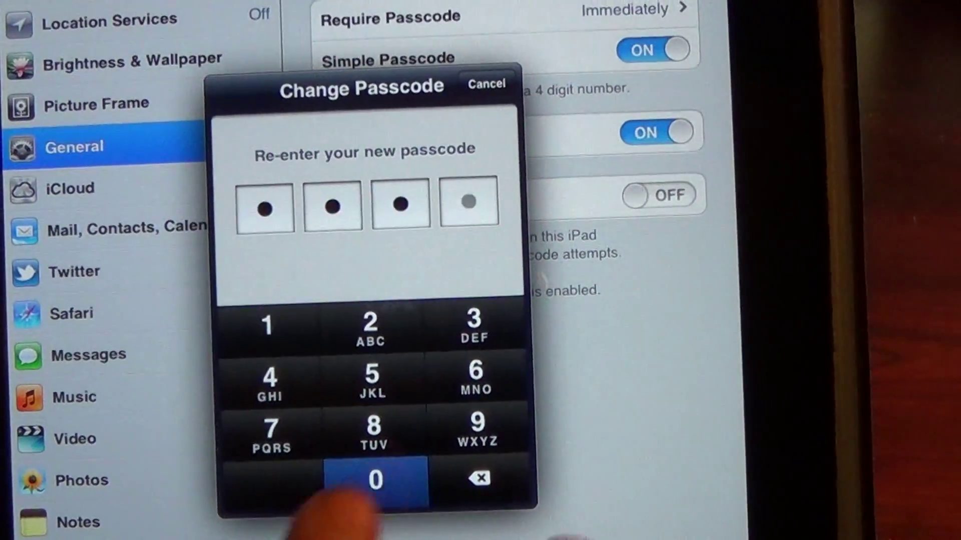